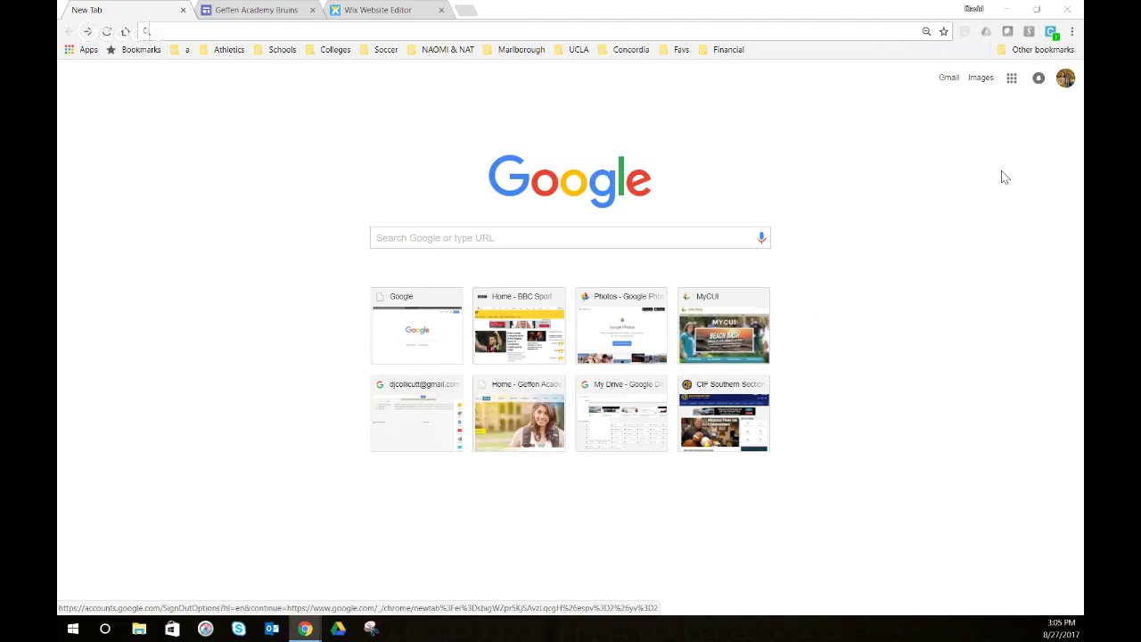
# Step: Switch to the UCLA school account and open Google Calendar
pyautogui.click(1063, 82)
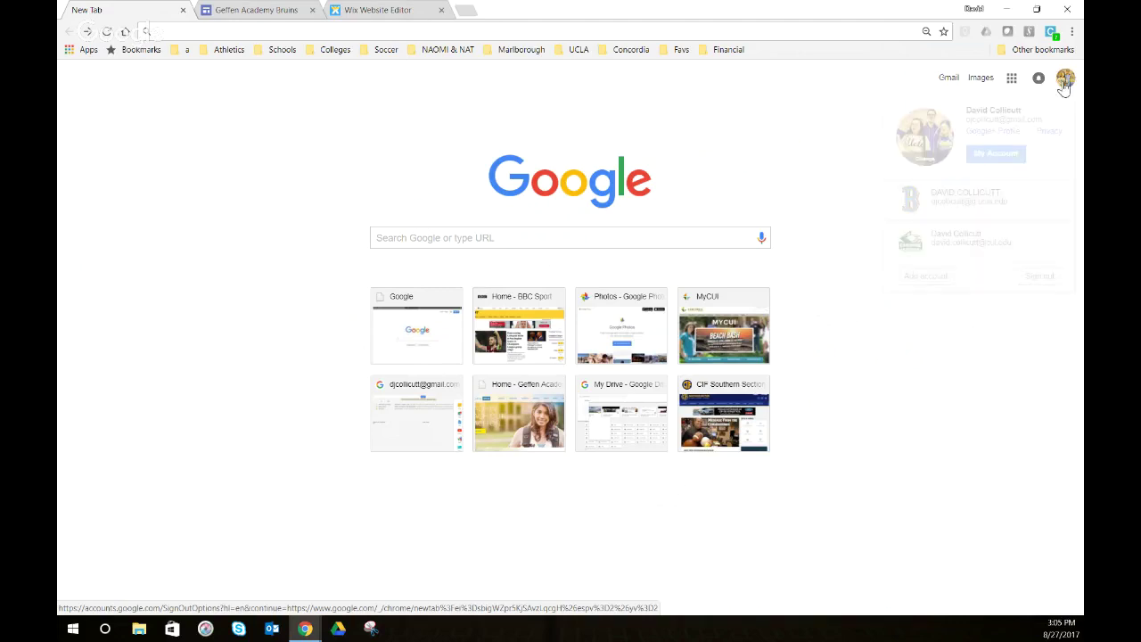
pyautogui.click(985, 195)
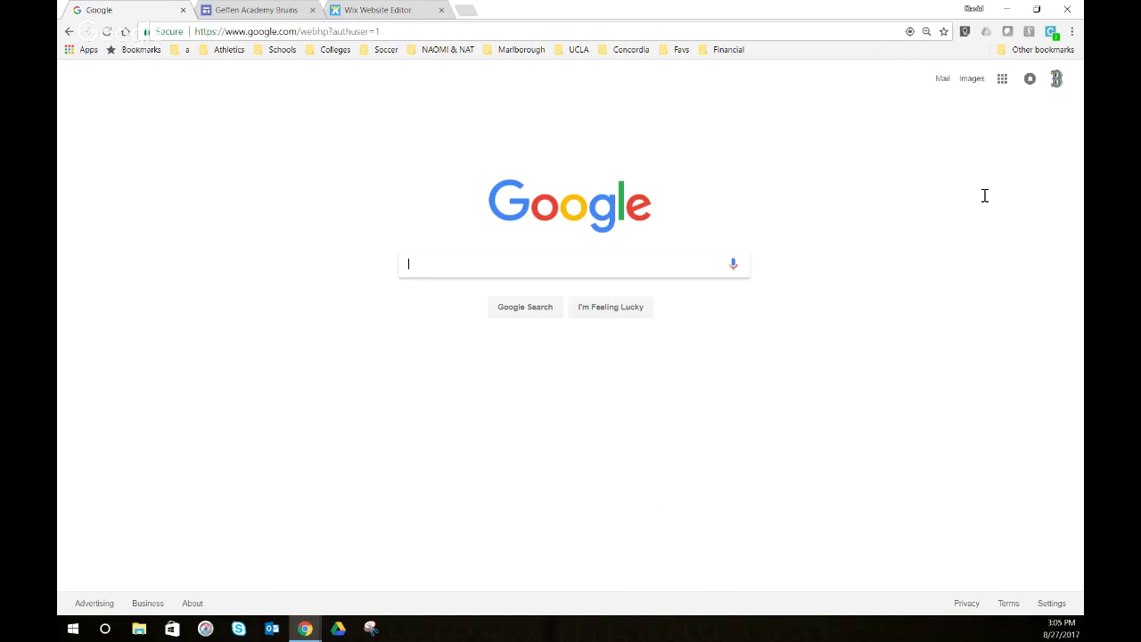
pyautogui.click(1003, 82)
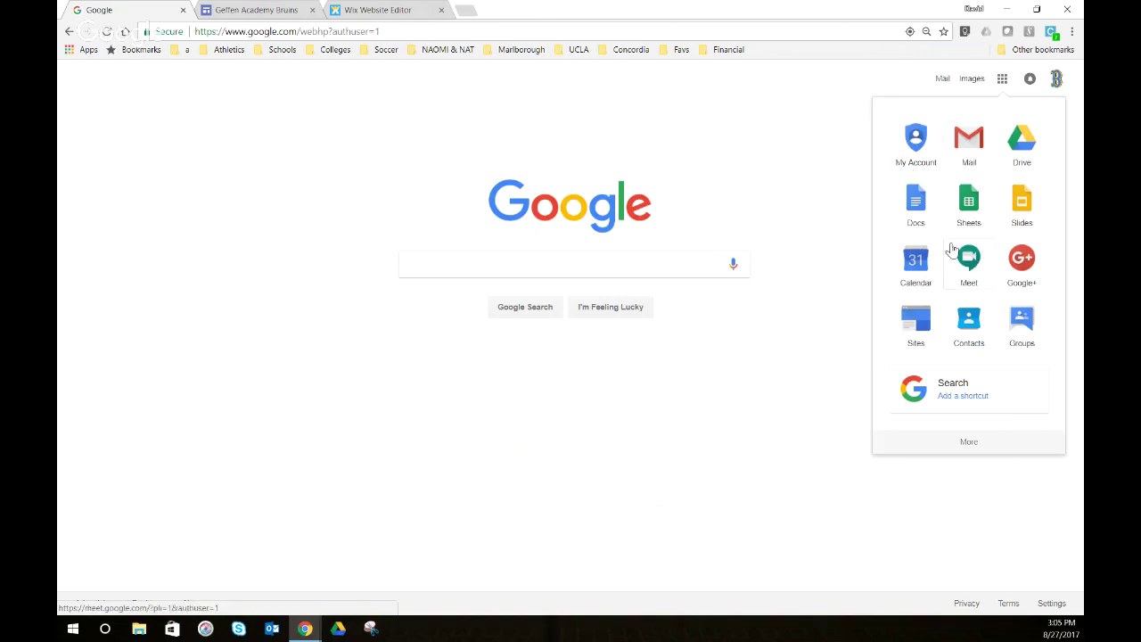
pyautogui.click(916, 260)
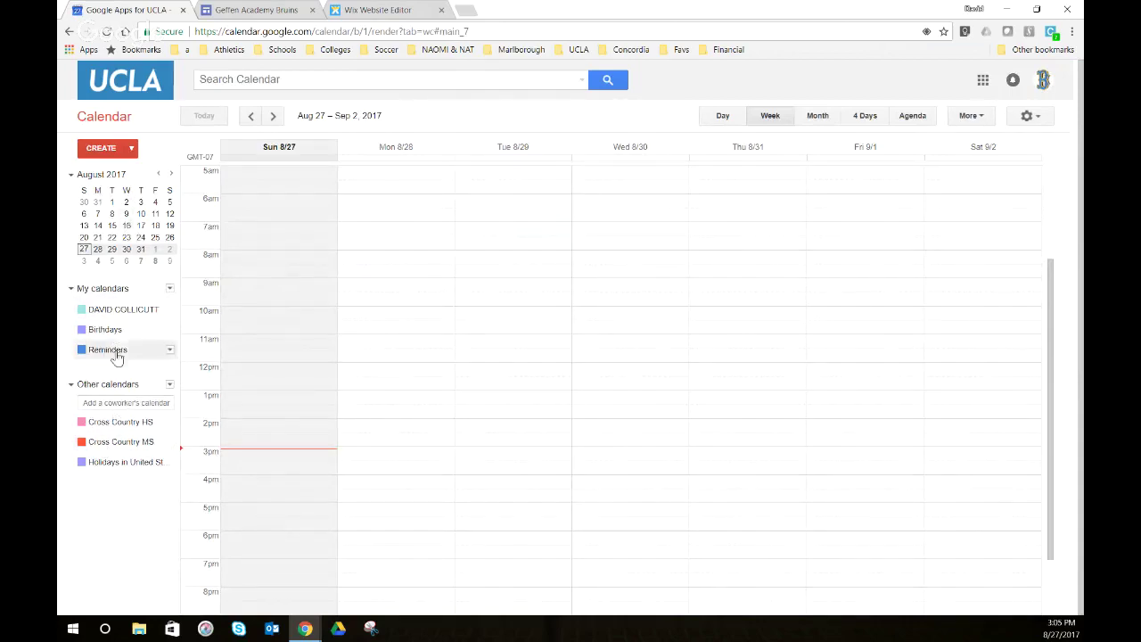
# Step: Open the settings of the Cross Country HS calendar and select its full iframe embed code
pyautogui.click(170, 424)
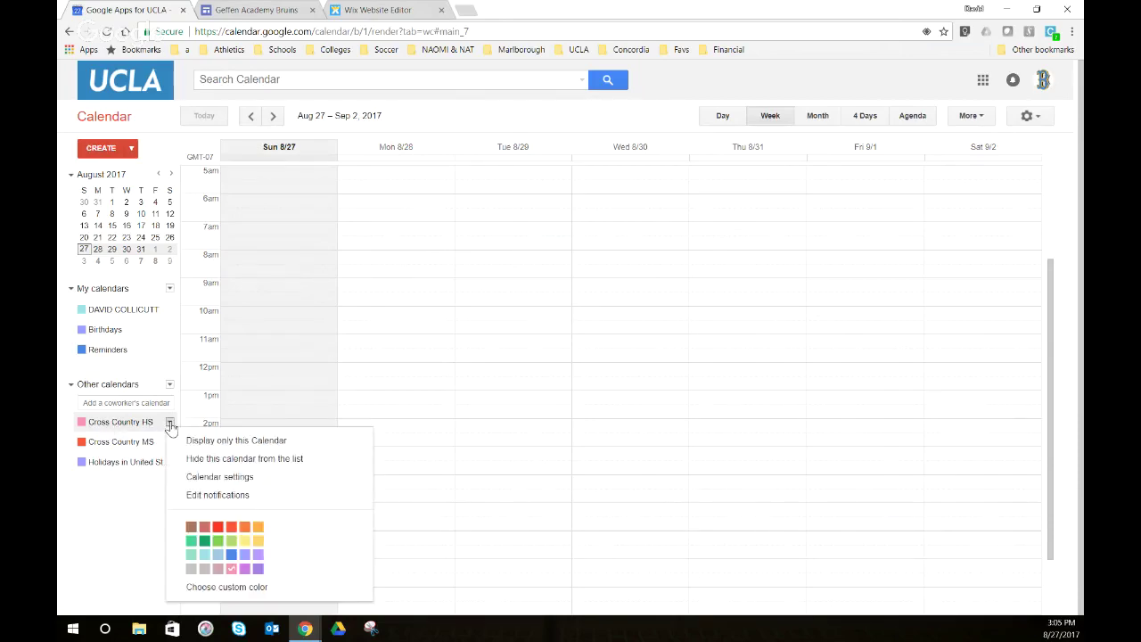
pyautogui.click(208, 481)
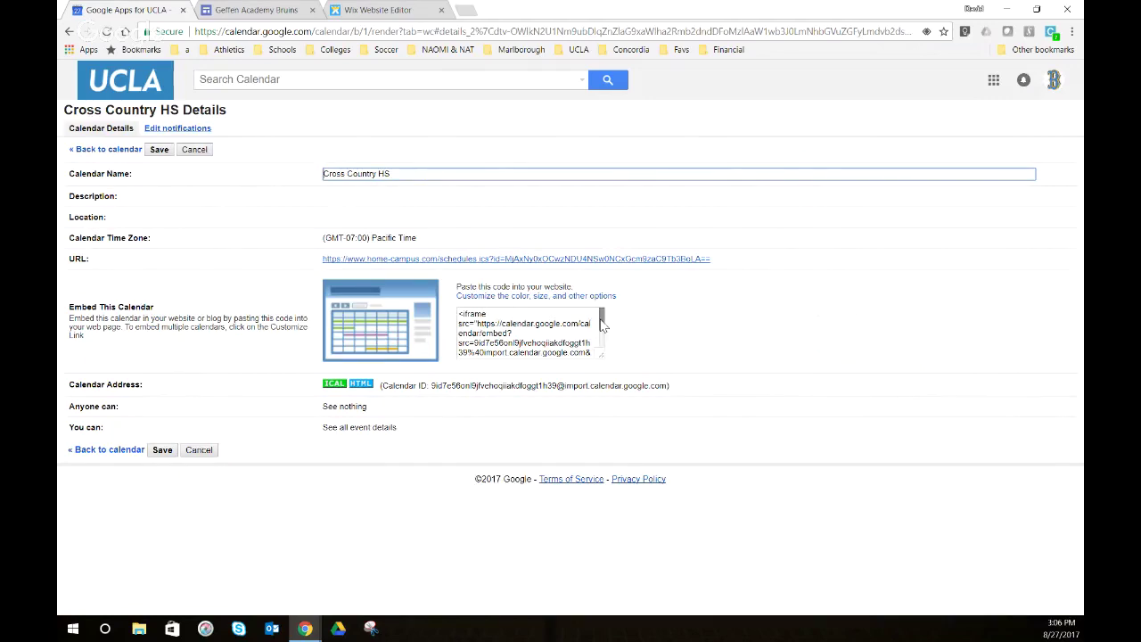
pyautogui.moveTo(603, 327); pyautogui.dragTo(456, 317)
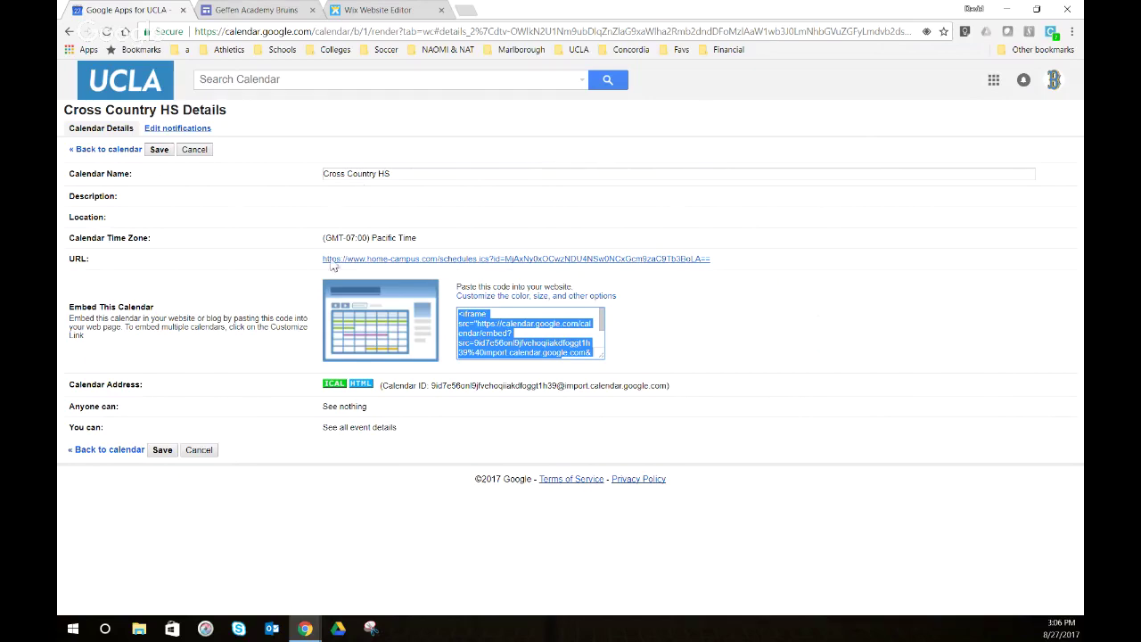
# Step: Switch to the Geffen Academy Bruins site in Google Sites and add a new page named CALENDAR
pyautogui.click(268, 10)
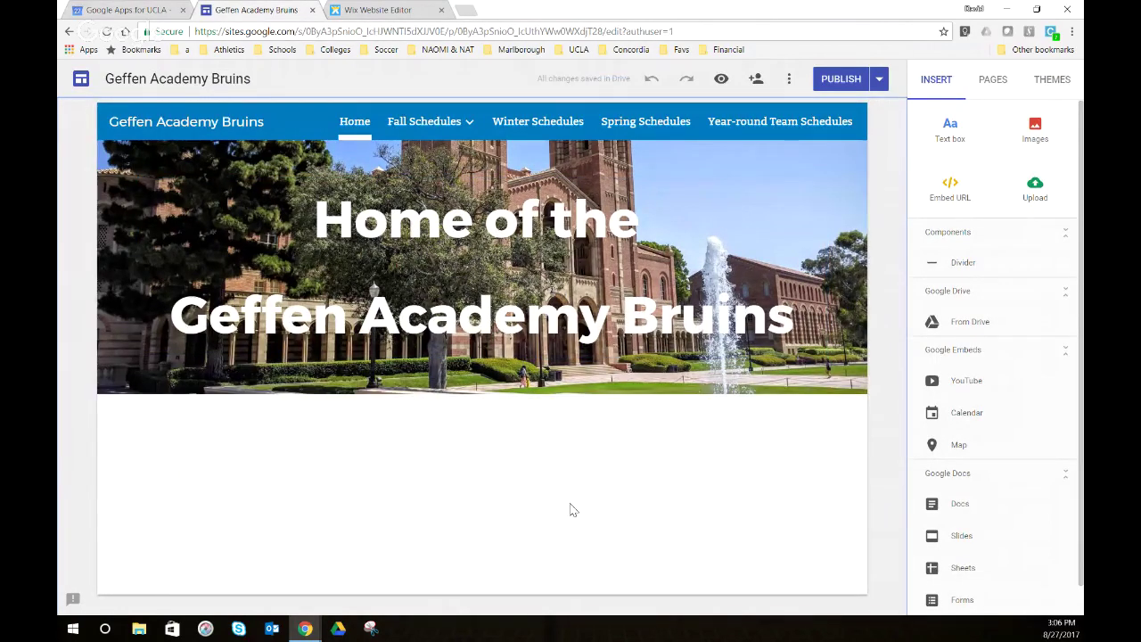
pyautogui.click(989, 82)
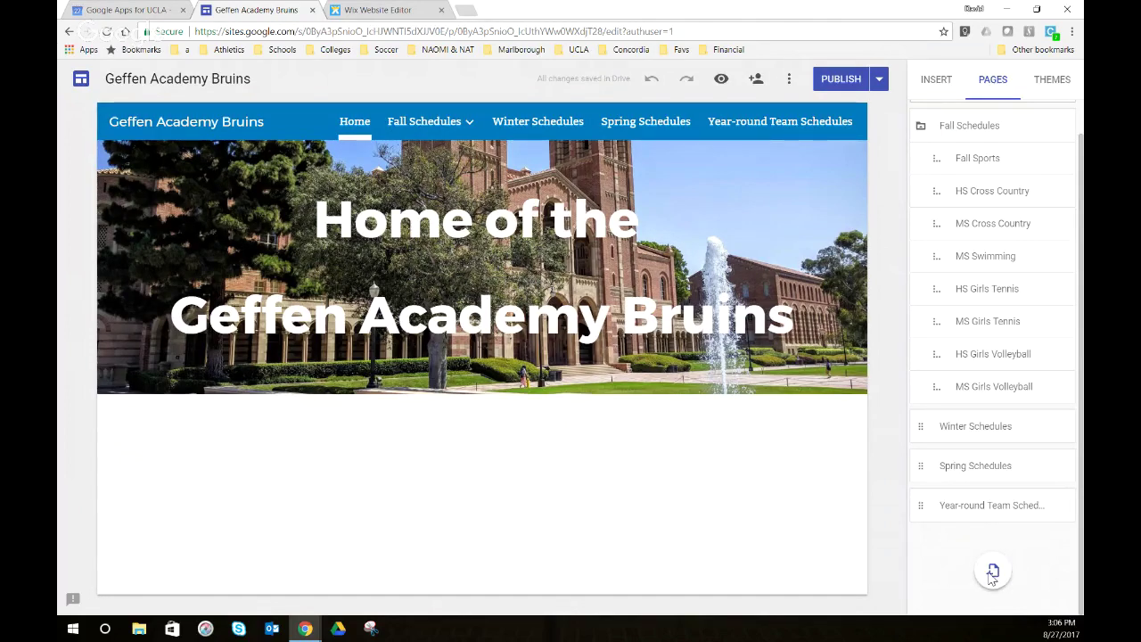
pyautogui.click(1052, 80)
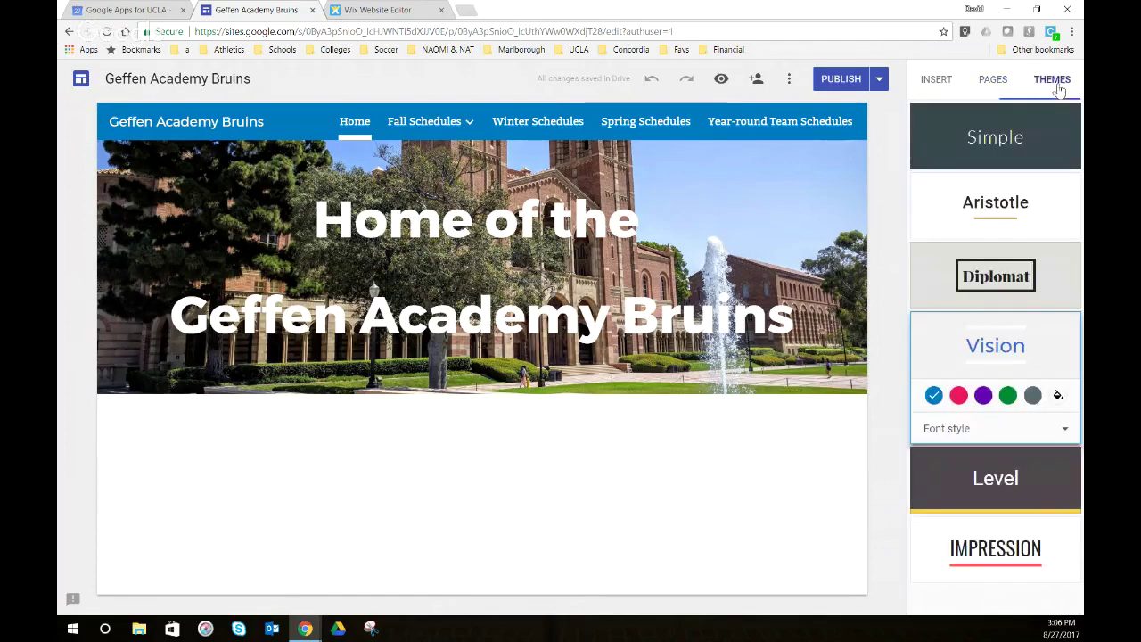
pyautogui.click(996, 82)
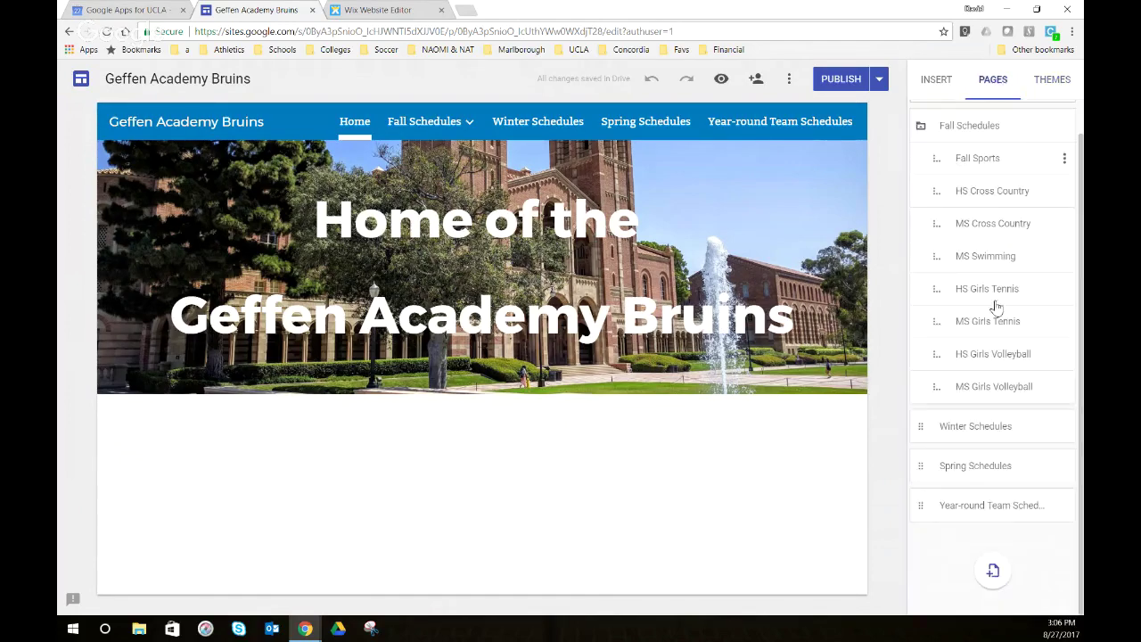
pyautogui.click(993, 572)
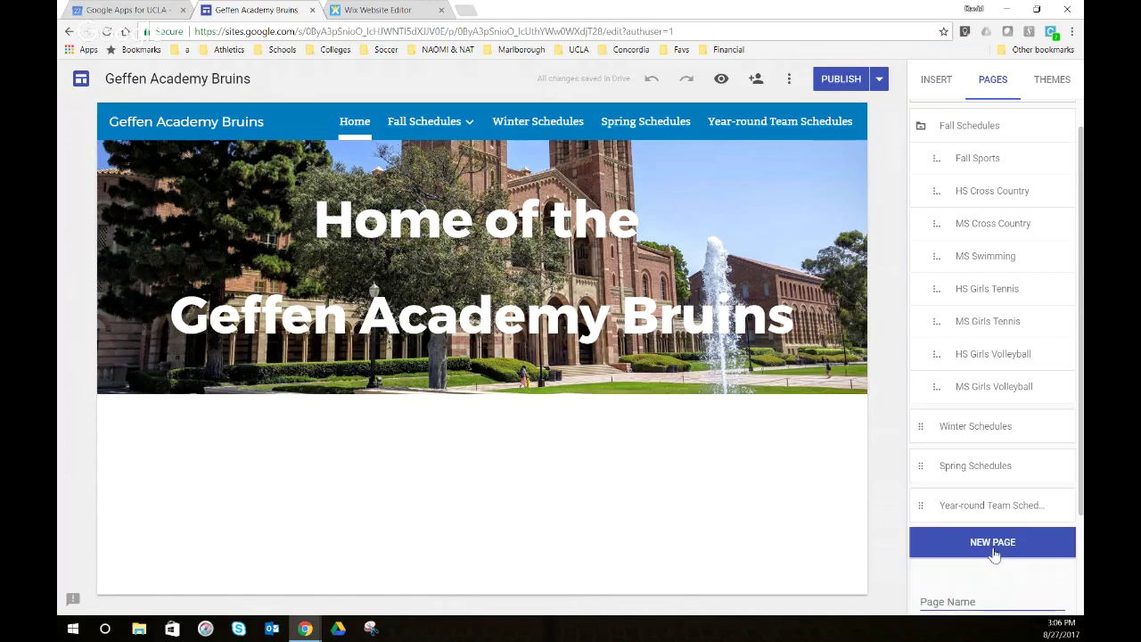
pyautogui.click(960, 603)
pyautogui.write('CALENDAR')
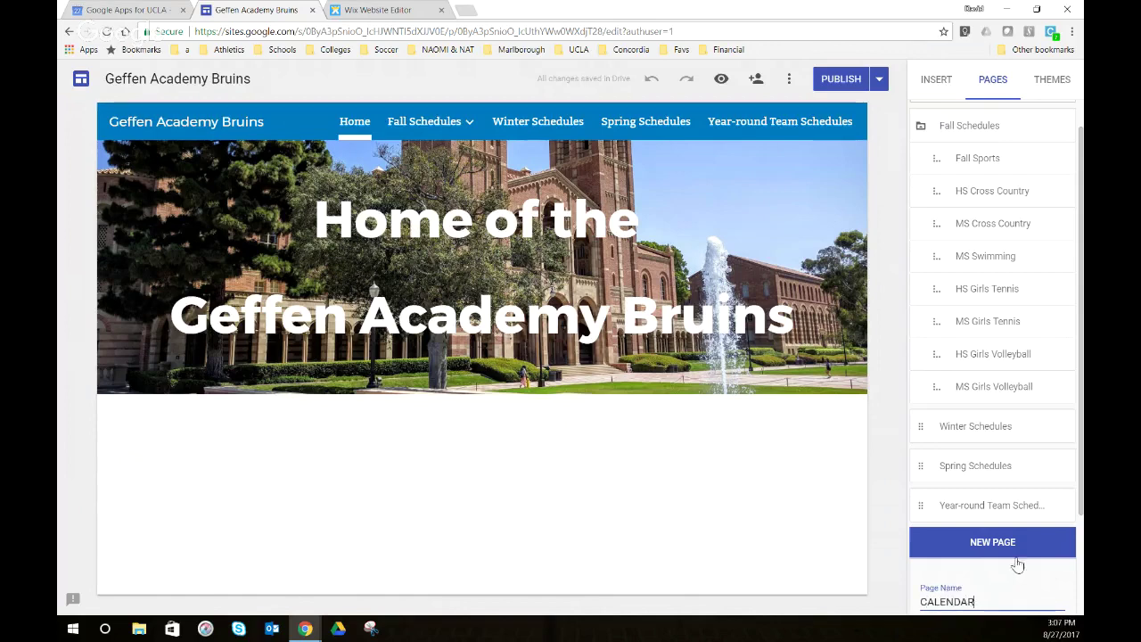
pyautogui.scroll(-1, 1015, 557)
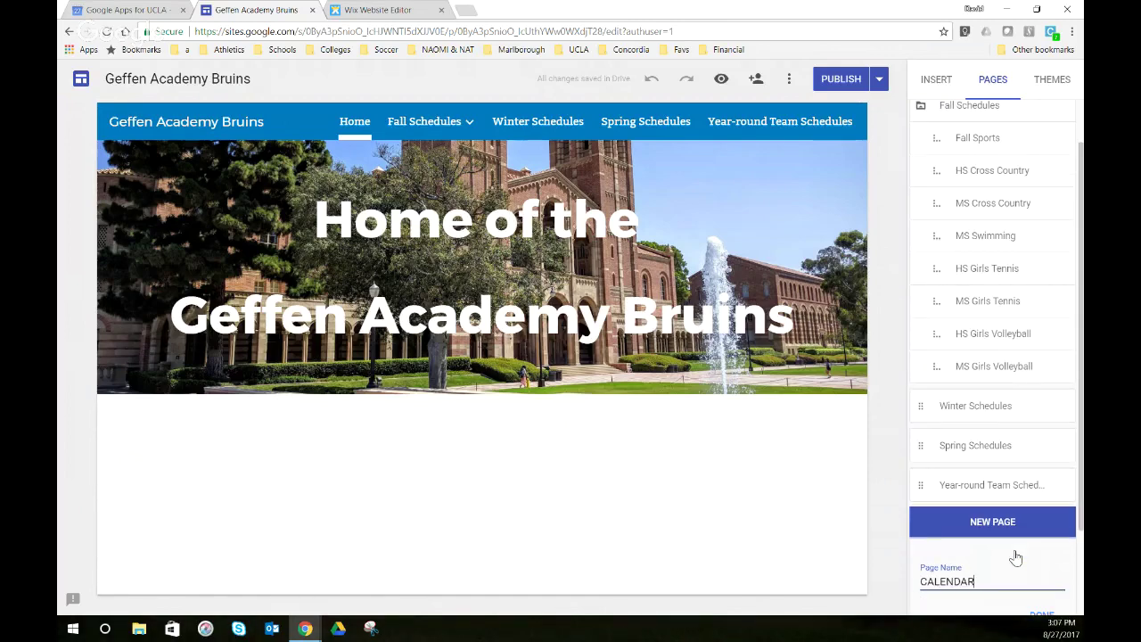
pyautogui.scroll(-2, 1016, 557)
pyautogui.click(1038, 505)
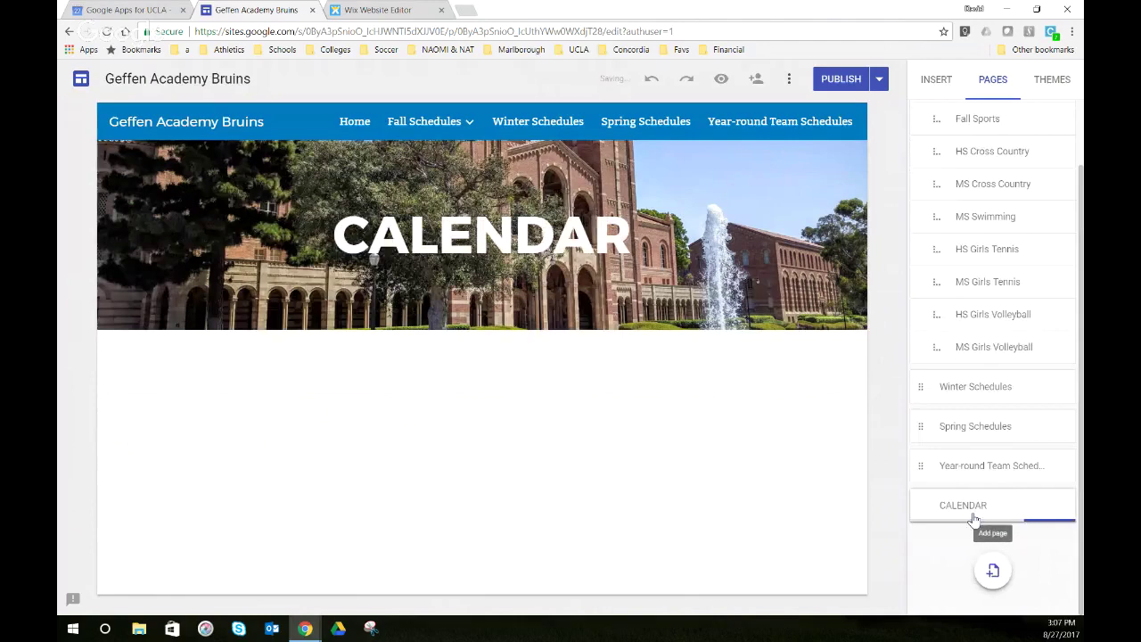
pyautogui.click(1009, 508)
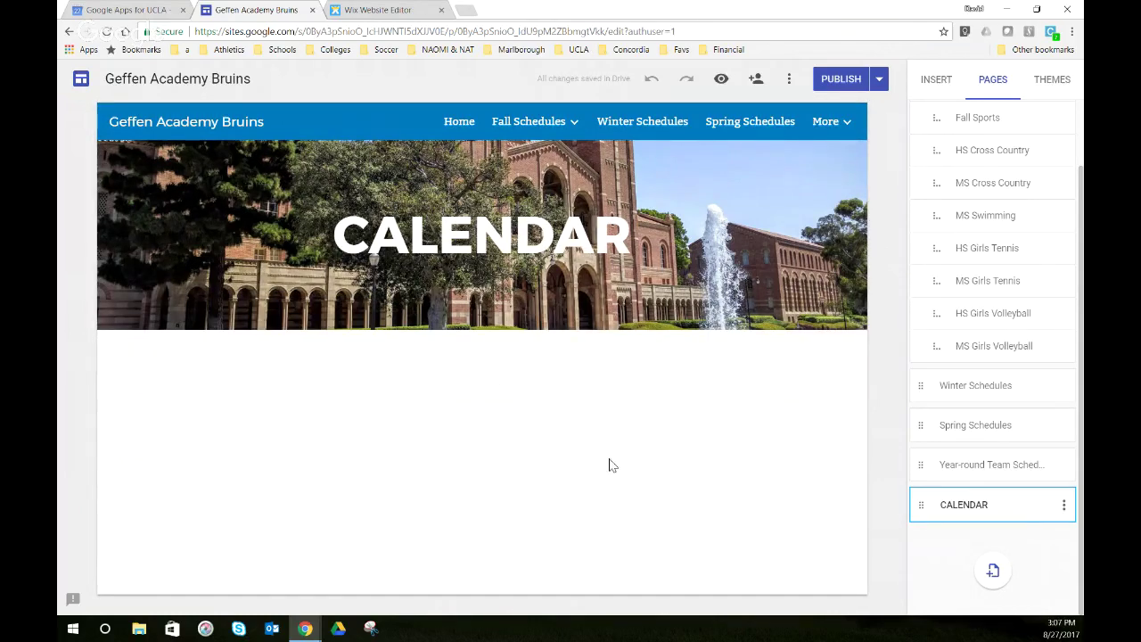
# Step: Insert the first Home Campus Schedules calendar as a Google Calendar embed on the CALENDAR page
pyautogui.click(936, 83)
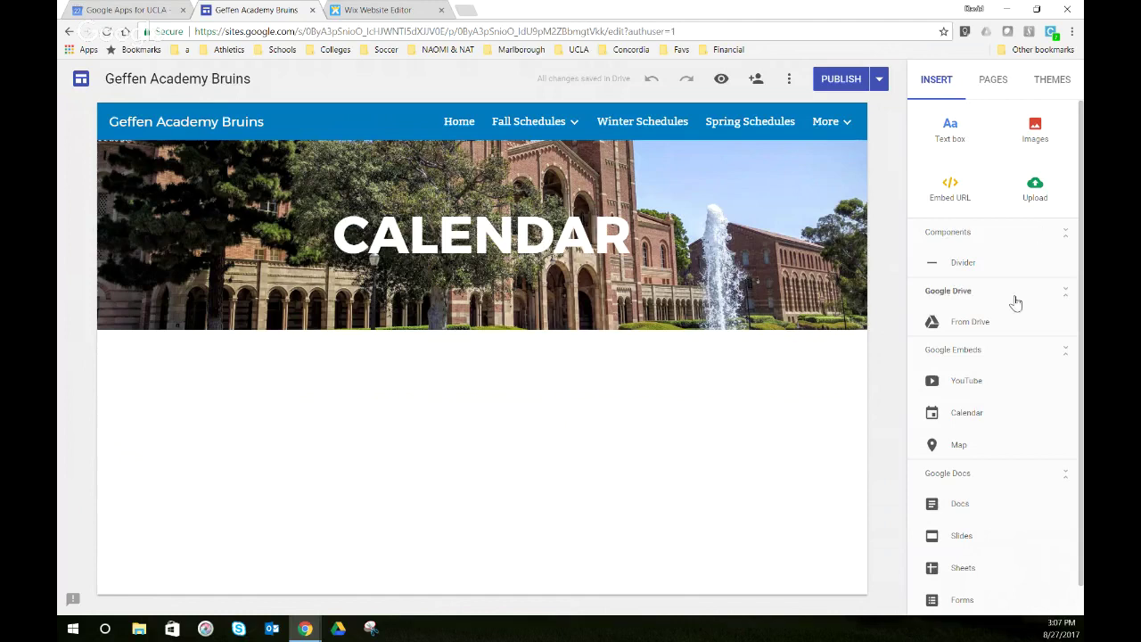
pyautogui.click(966, 417)
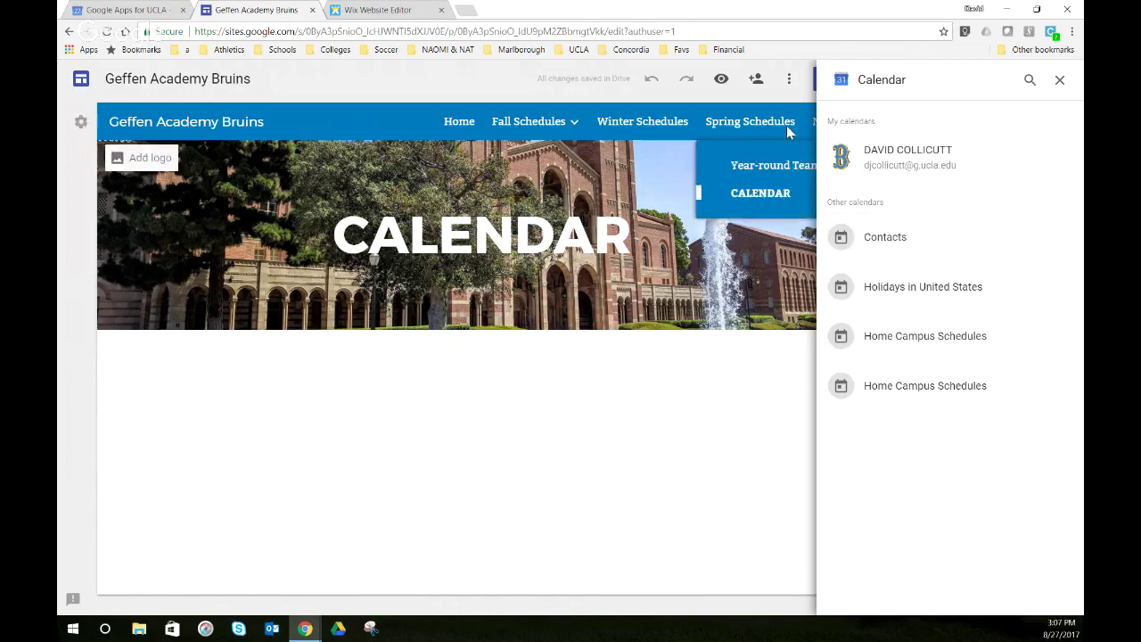
pyautogui.click(906, 343)
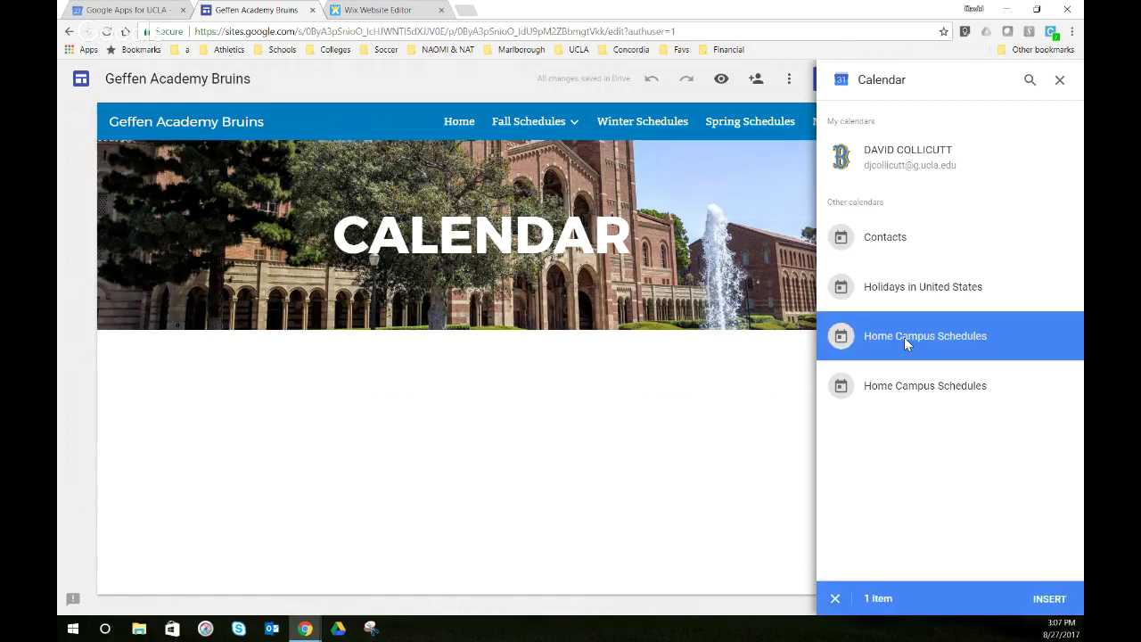
pyautogui.click(1049, 599)
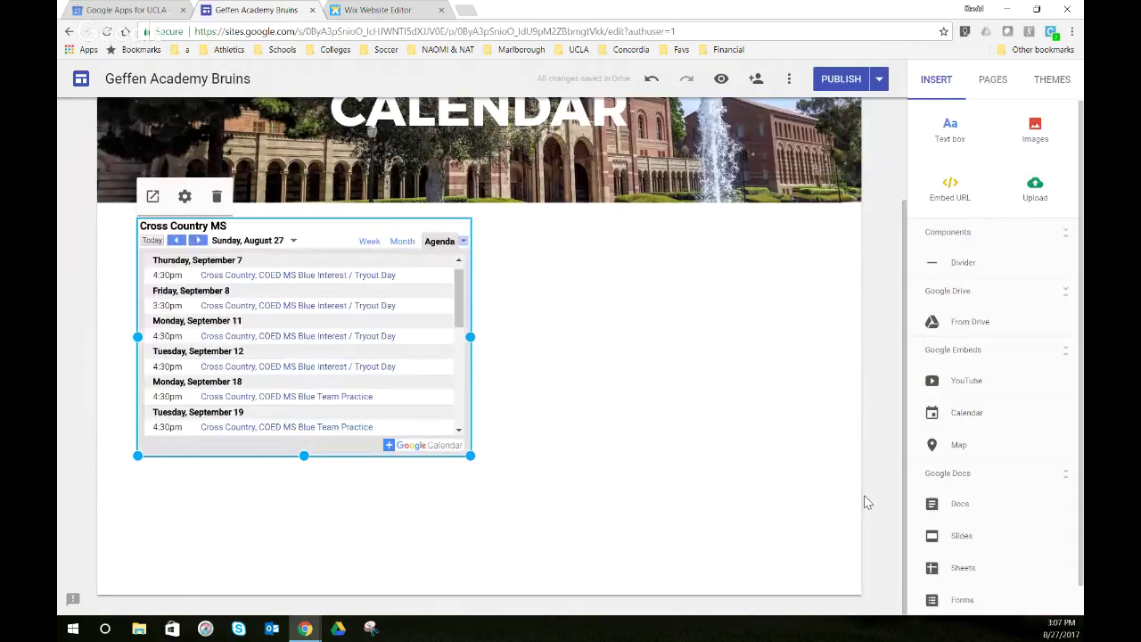
# Step: Enlarge the embedded Cross Country MS calendar to span nearly the full page width and increase its height
pyautogui.moveTo(326, 222); pyautogui.dragTo(335, 265)
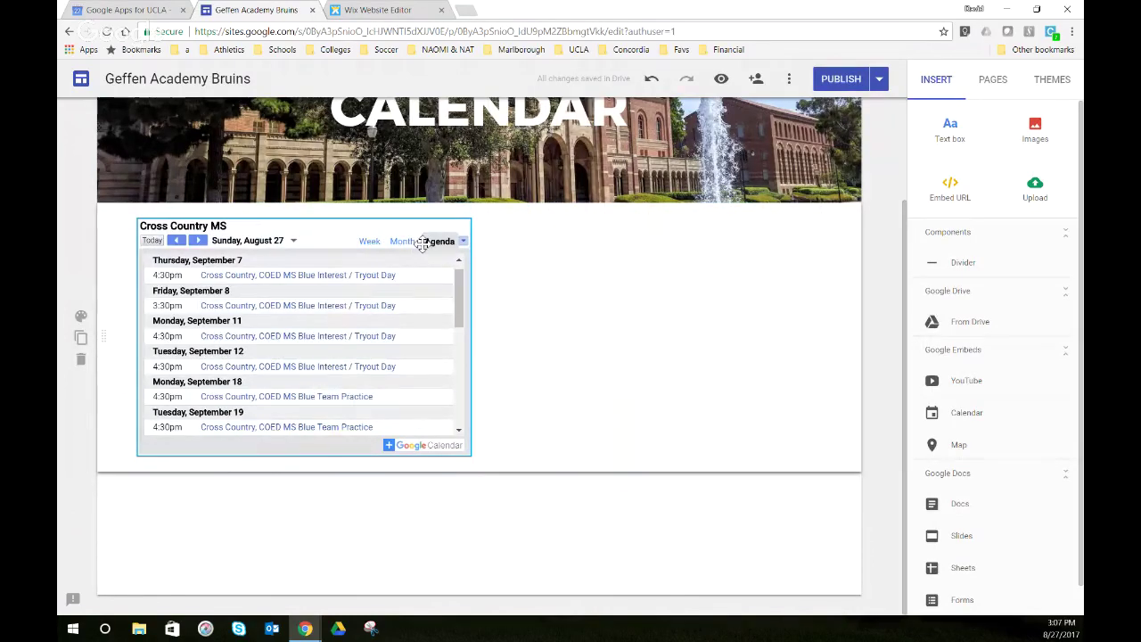
pyautogui.click(470, 370)
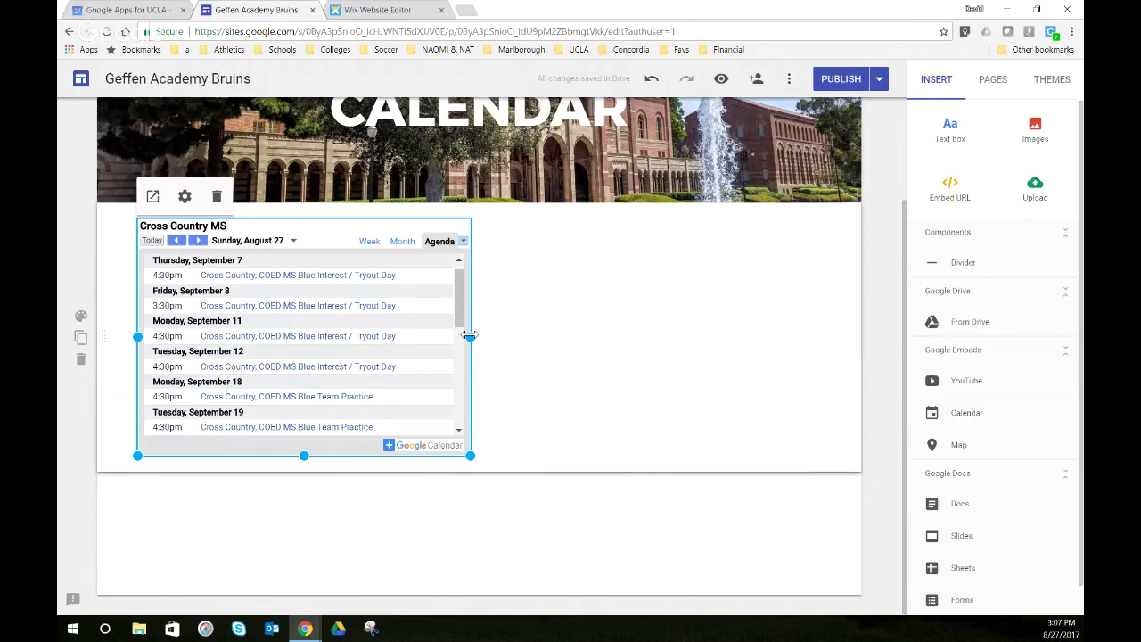
pyautogui.moveTo(470, 336); pyautogui.dragTo(820, 351)
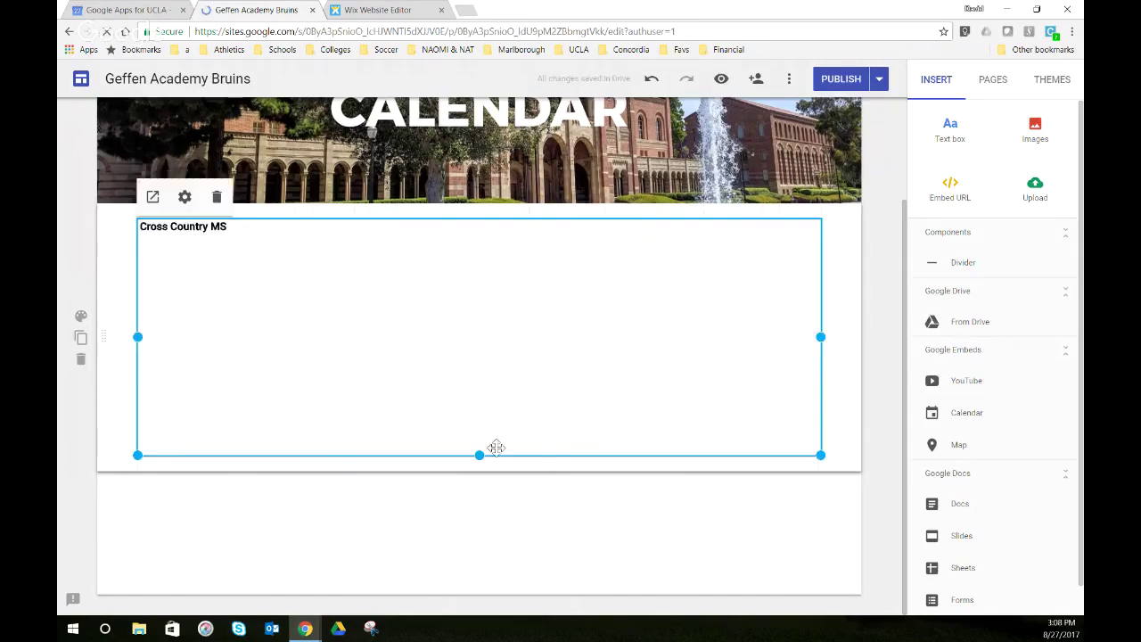
pyautogui.moveTo(479, 455); pyautogui.dragTo(484, 548)
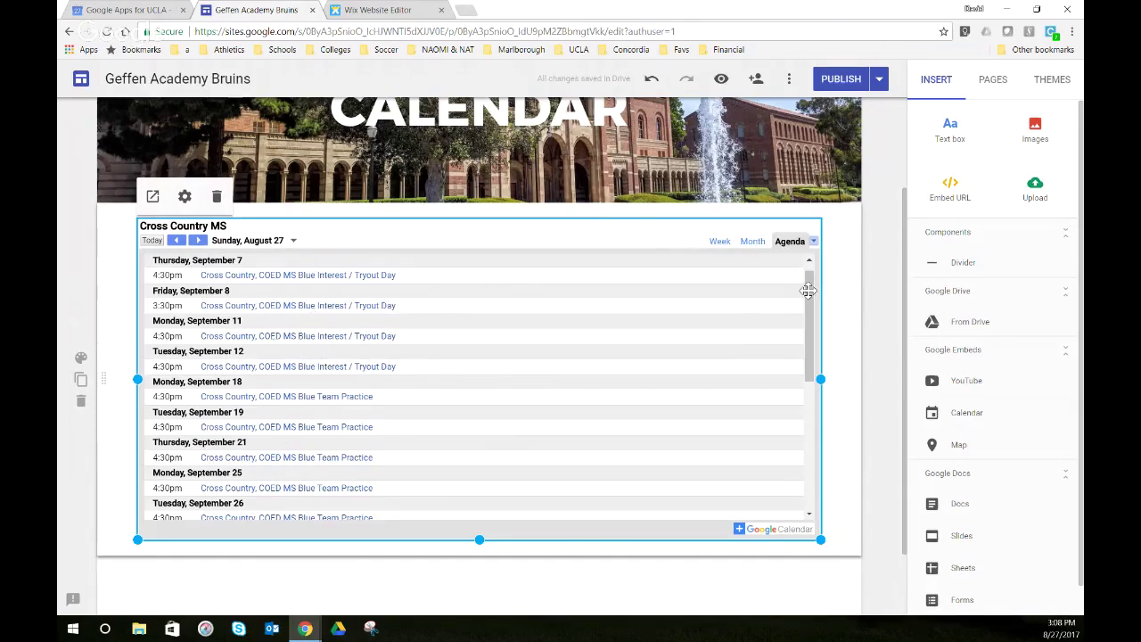
pyautogui.click(838, 300)
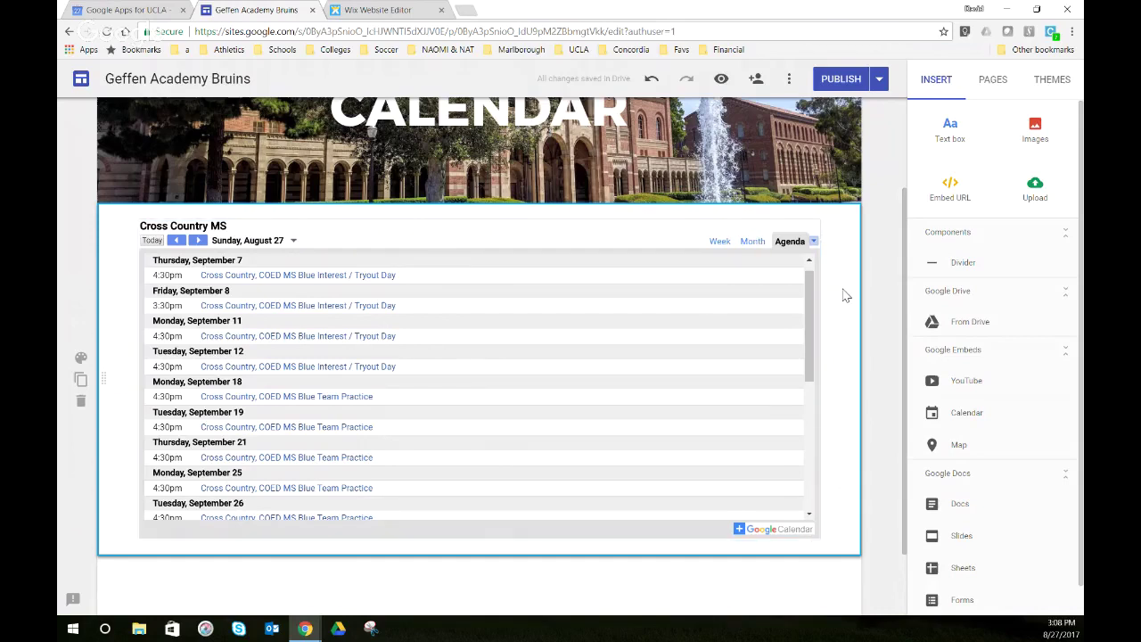
# Step: Check the CALENDAR entry in the site's page list and publish the site
pyautogui.scroll(-1, 845, 295)
pyautogui.scroll(4, 845, 295)
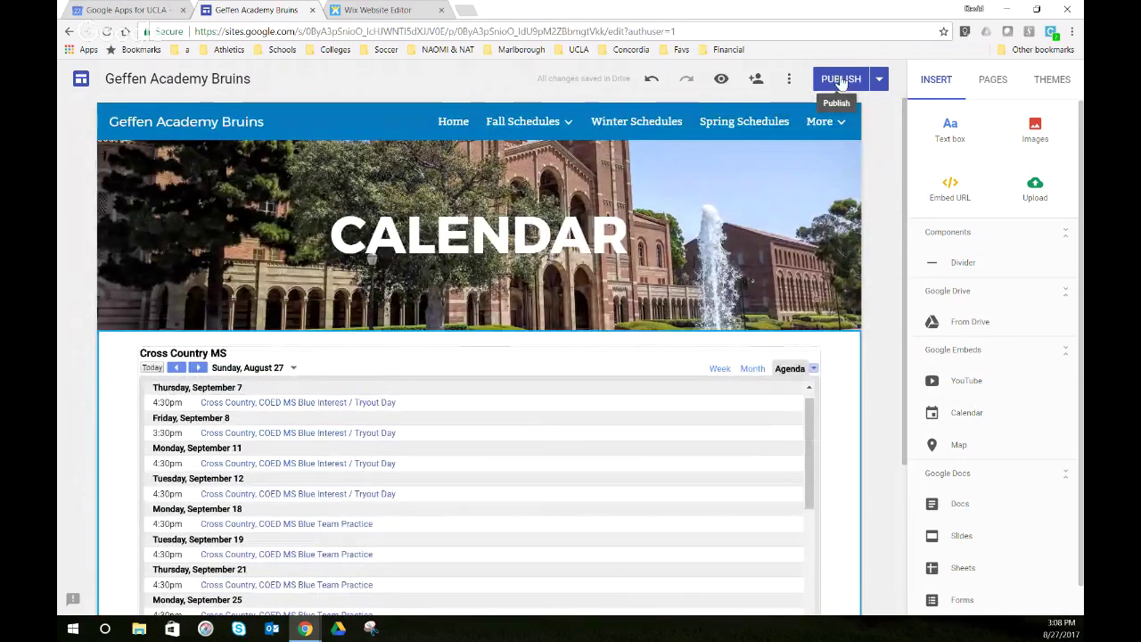
pyautogui.click(1001, 85)
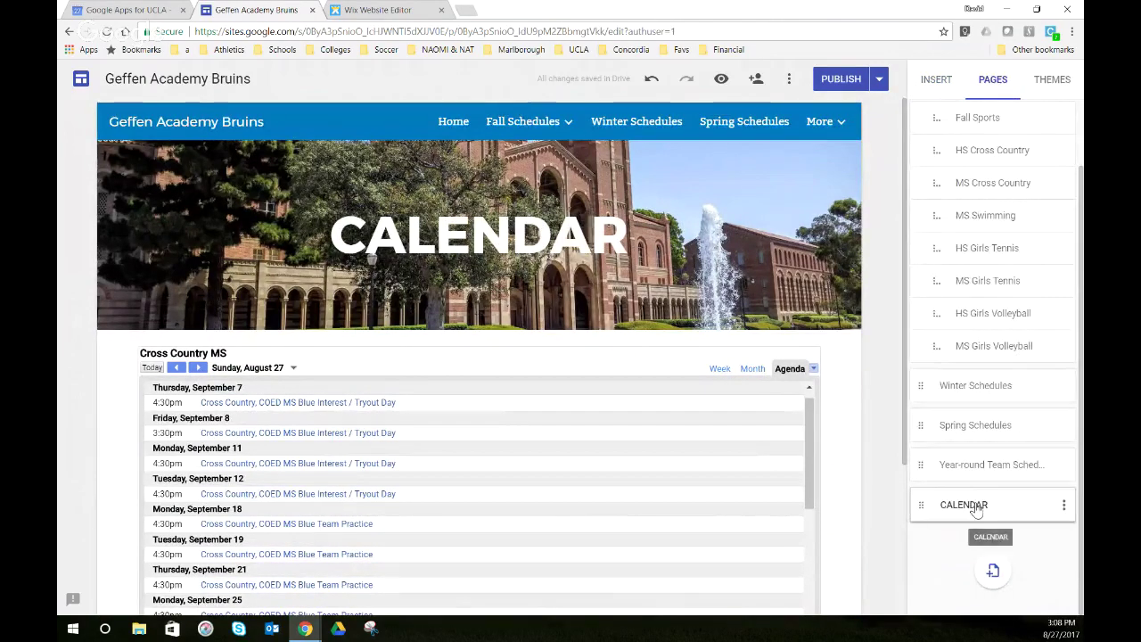
pyautogui.click(880, 81)
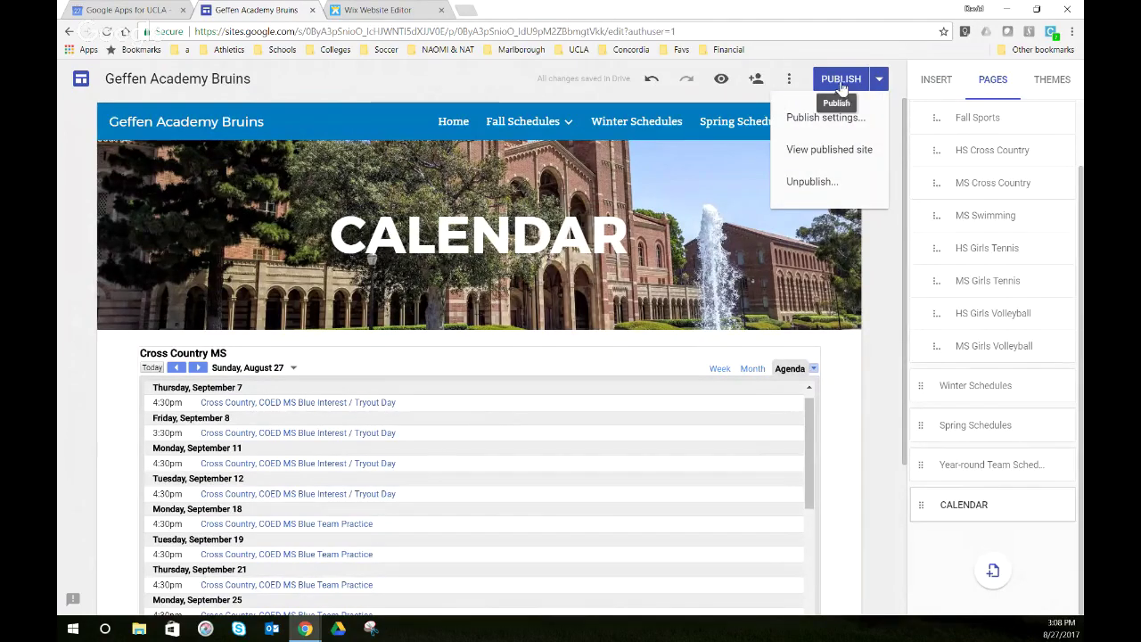
pyautogui.click(842, 86)
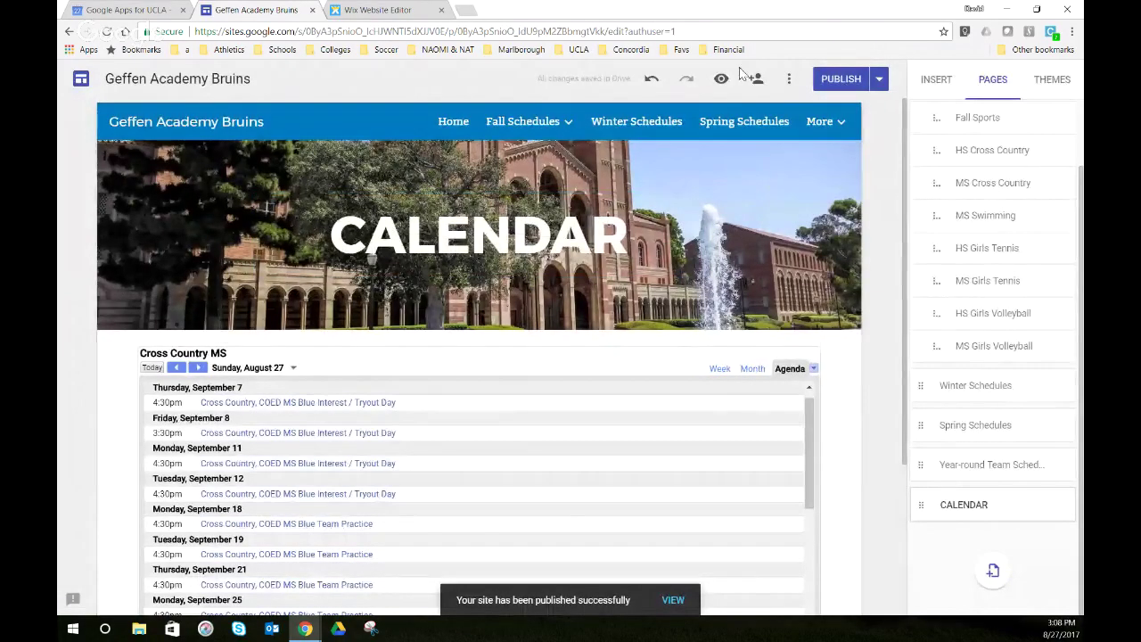
# Step: Preview the CALENDAR page and look through the embedded calendar's agenda
pyautogui.click(721, 81)
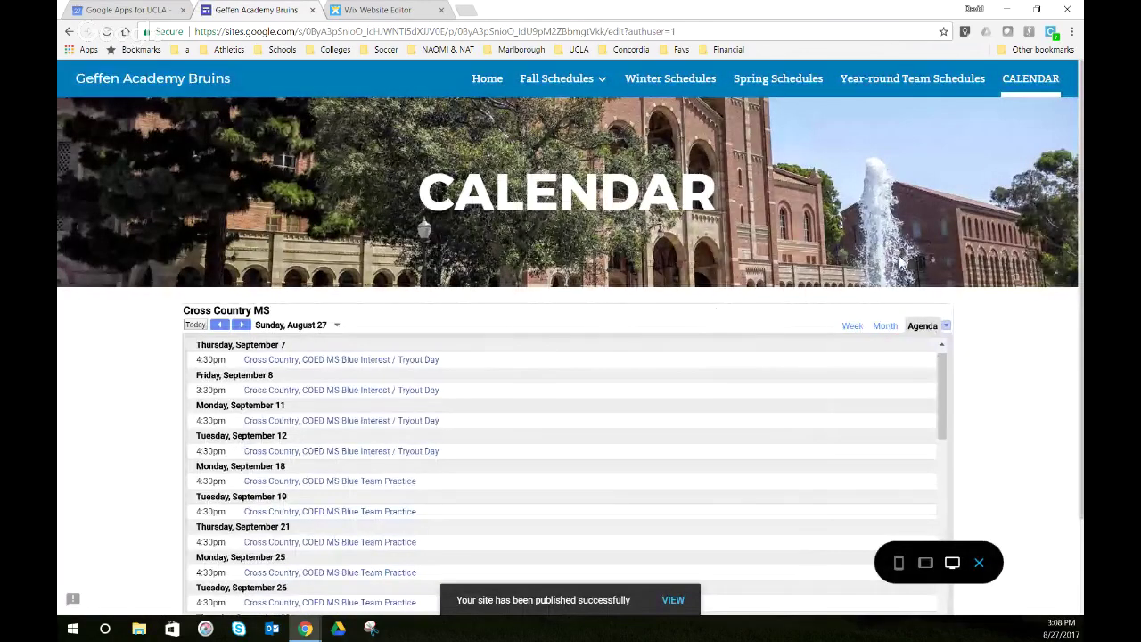
pyautogui.scroll(-5, 944, 243)
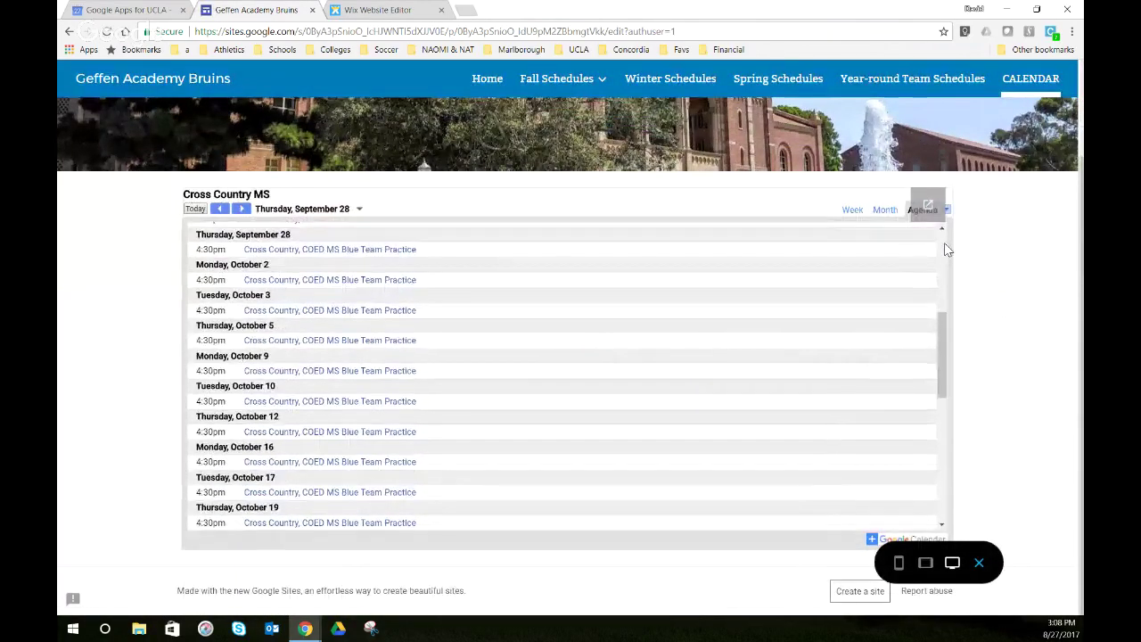
pyautogui.scroll(2, 980, 318)
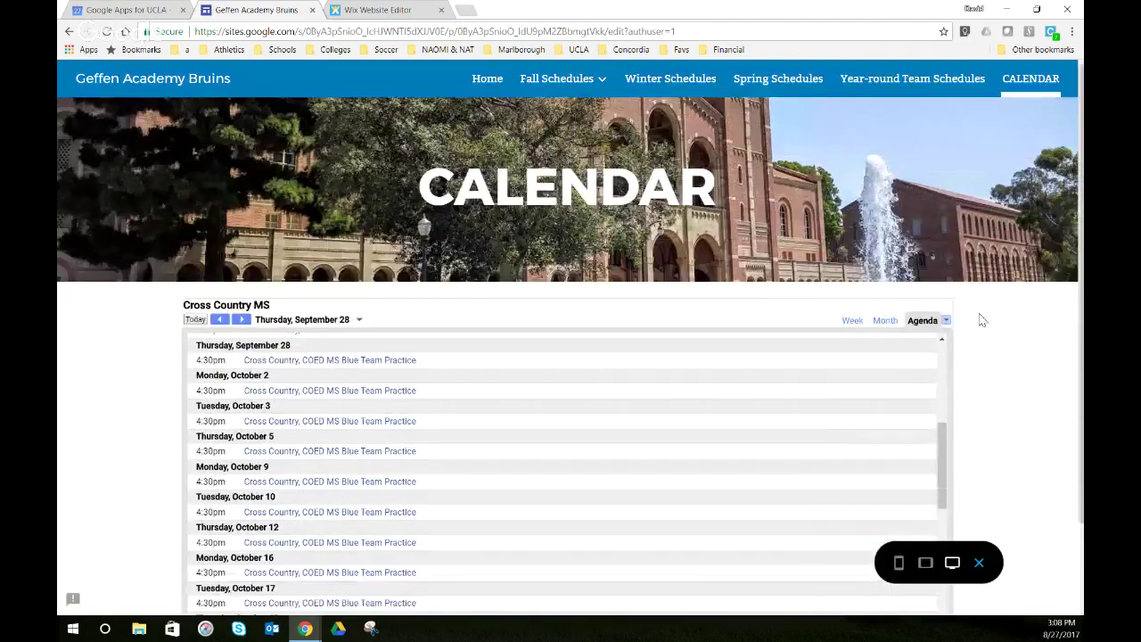
pyautogui.scroll(-2, 985, 315)
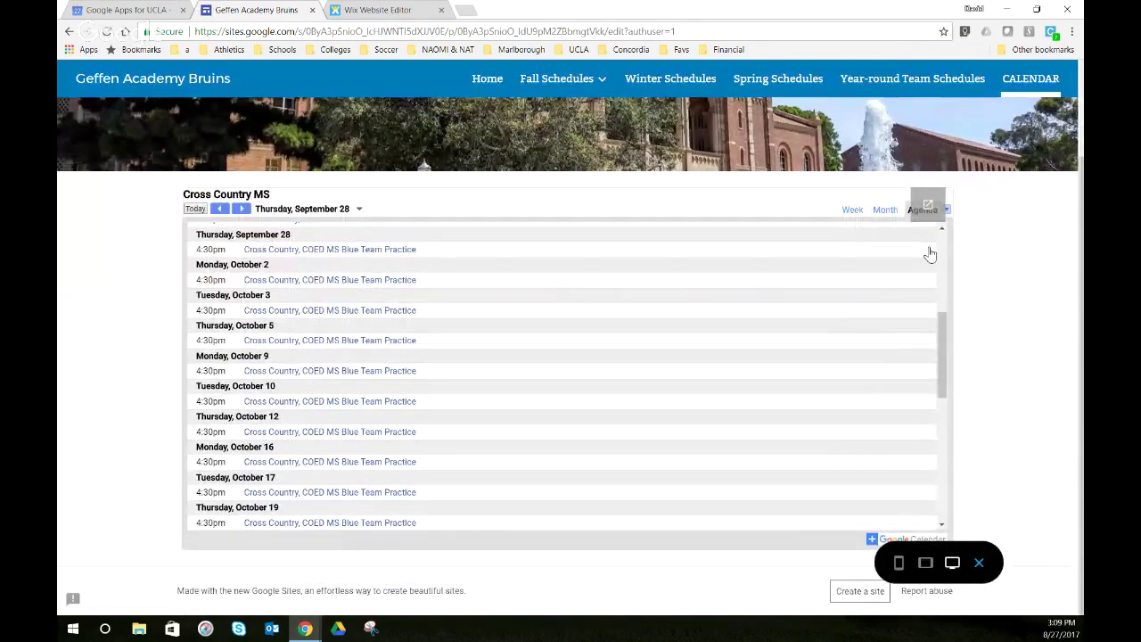
# Step: View the embedded calendar's events by week, then by month
pyautogui.click(853, 210)
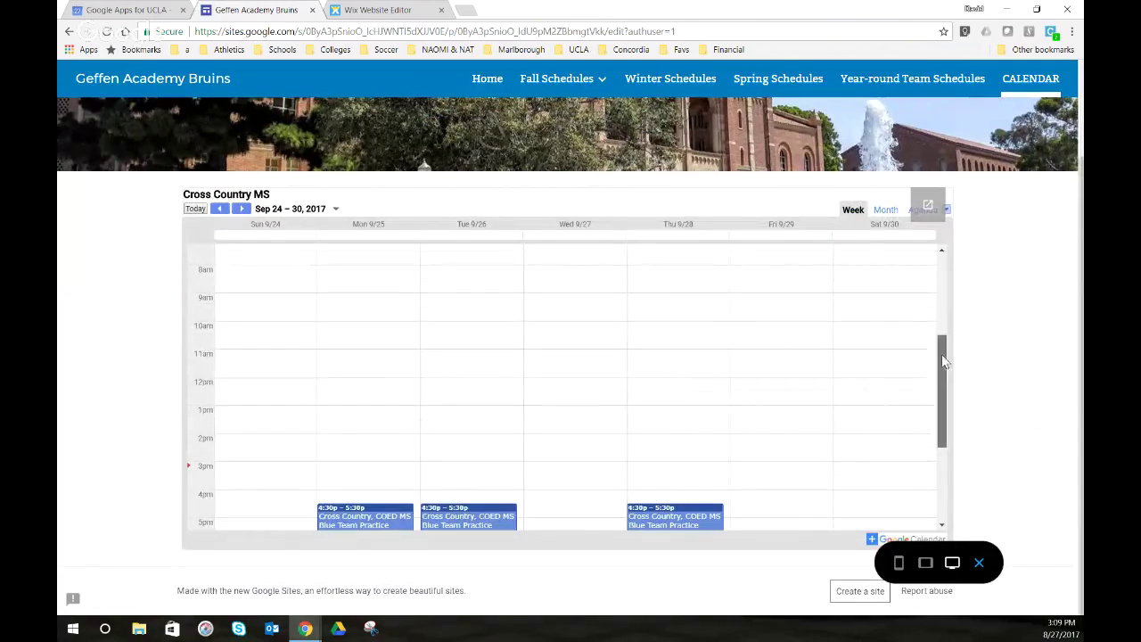
pyautogui.moveTo(944, 361); pyautogui.dragTo(942, 403)
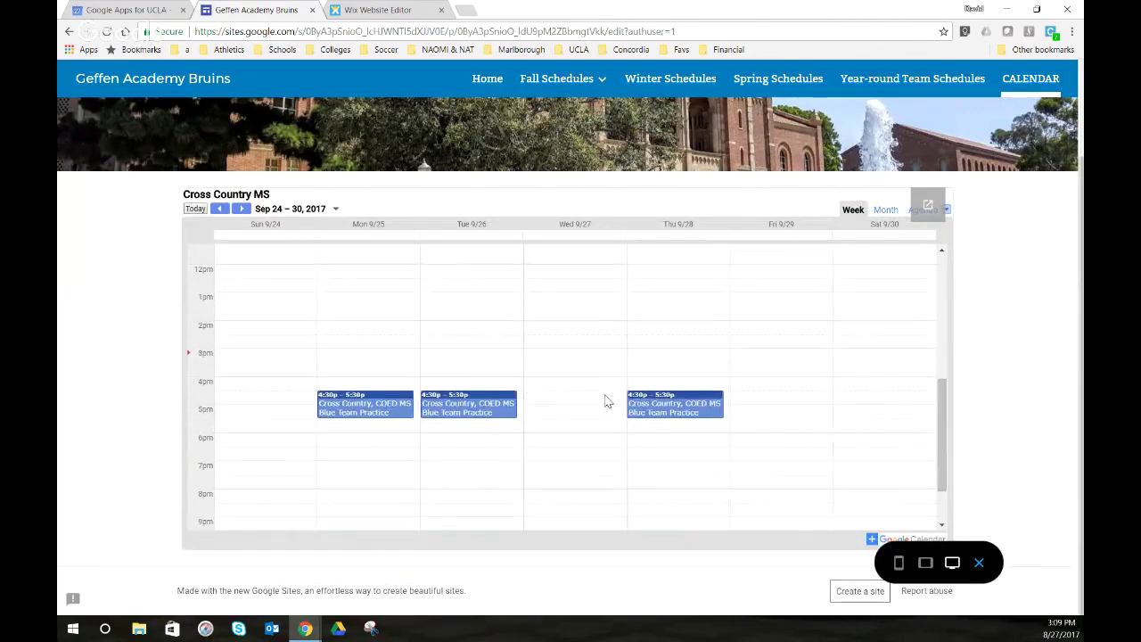
pyautogui.scroll(3, 867, 353)
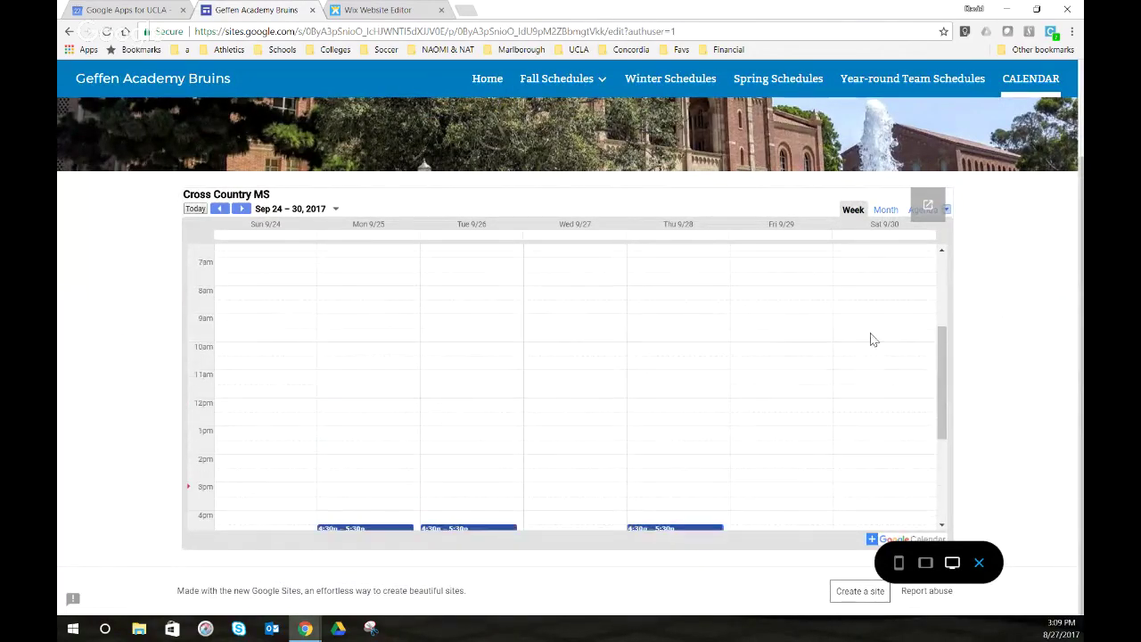
pyautogui.click(886, 211)
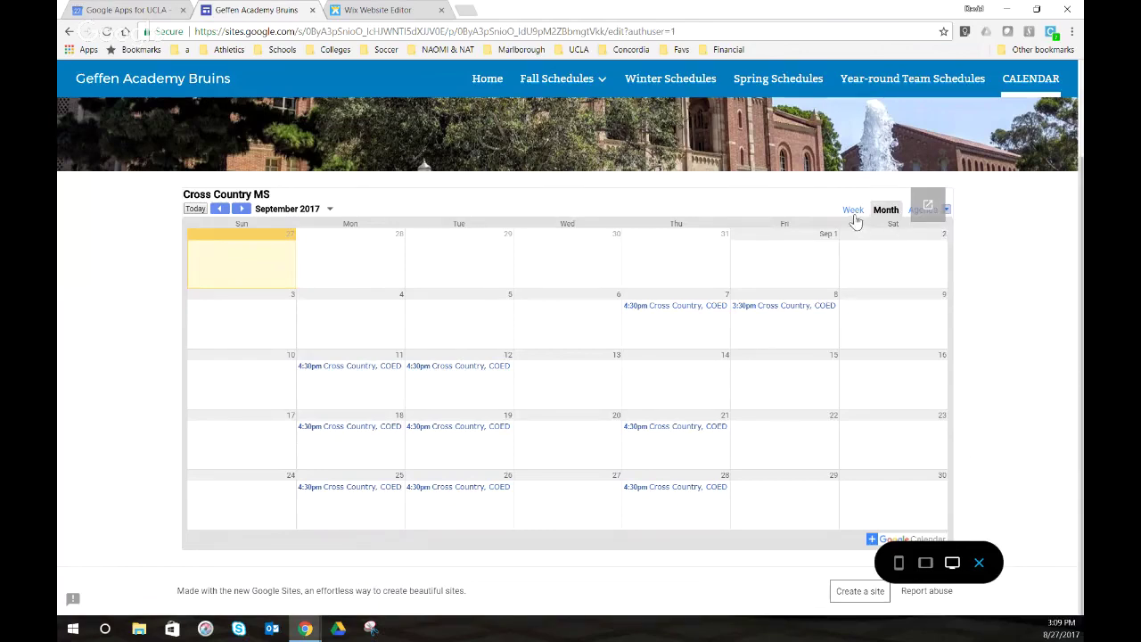
# Step: Open the embedded calendar in its own browser tab, then return to the site preview and show the calendar by week
pyautogui.click(927, 209)
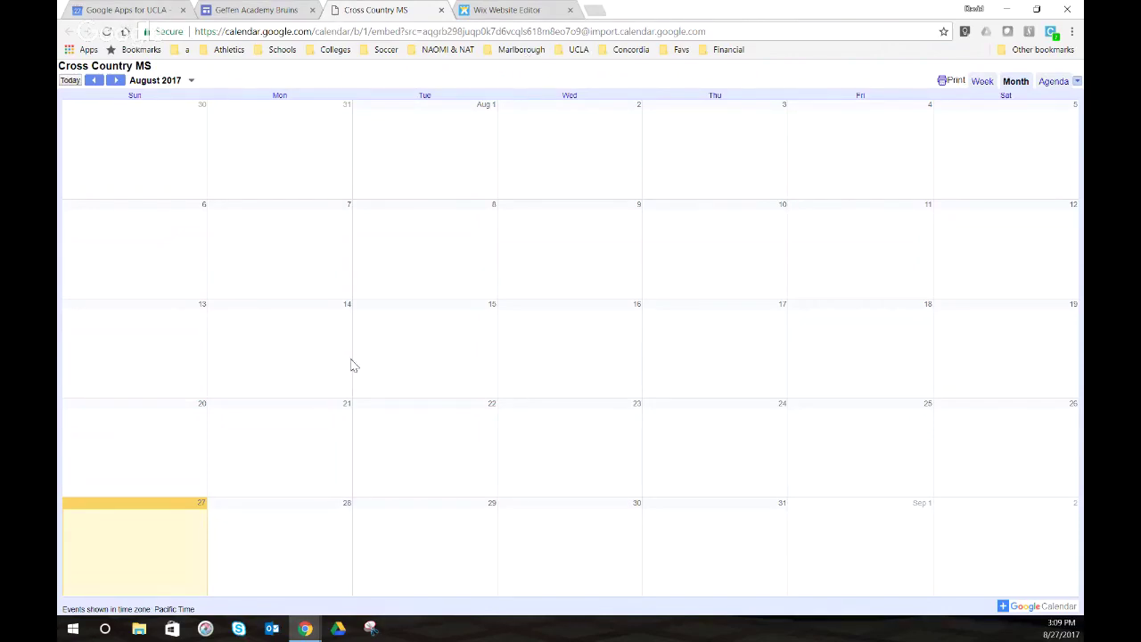
pyautogui.click(265, 15)
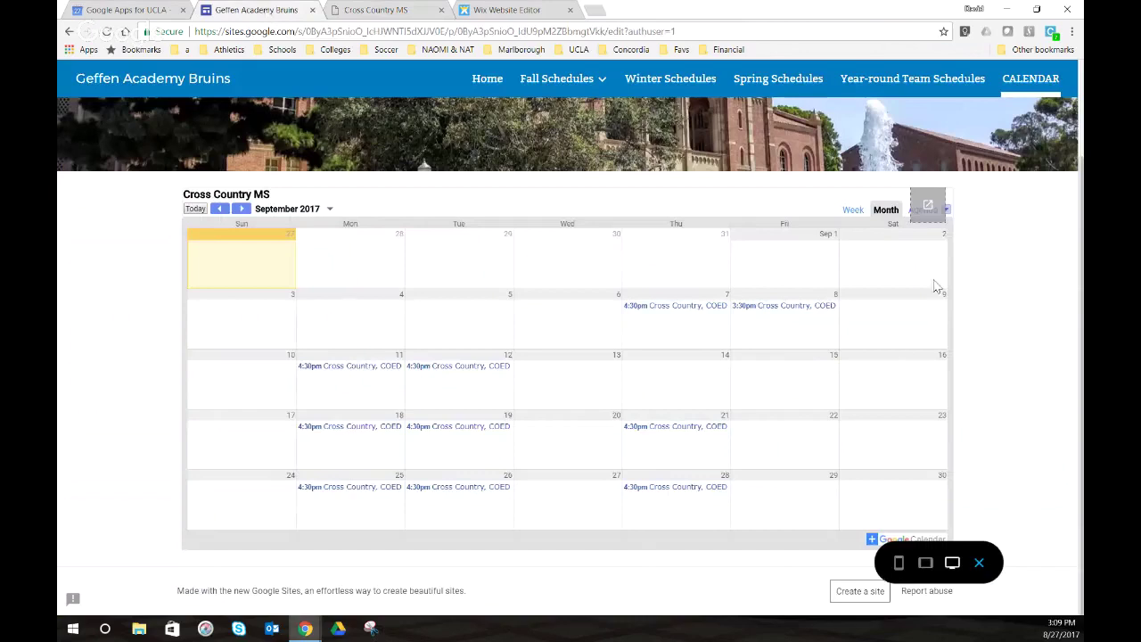
pyautogui.click(853, 212)
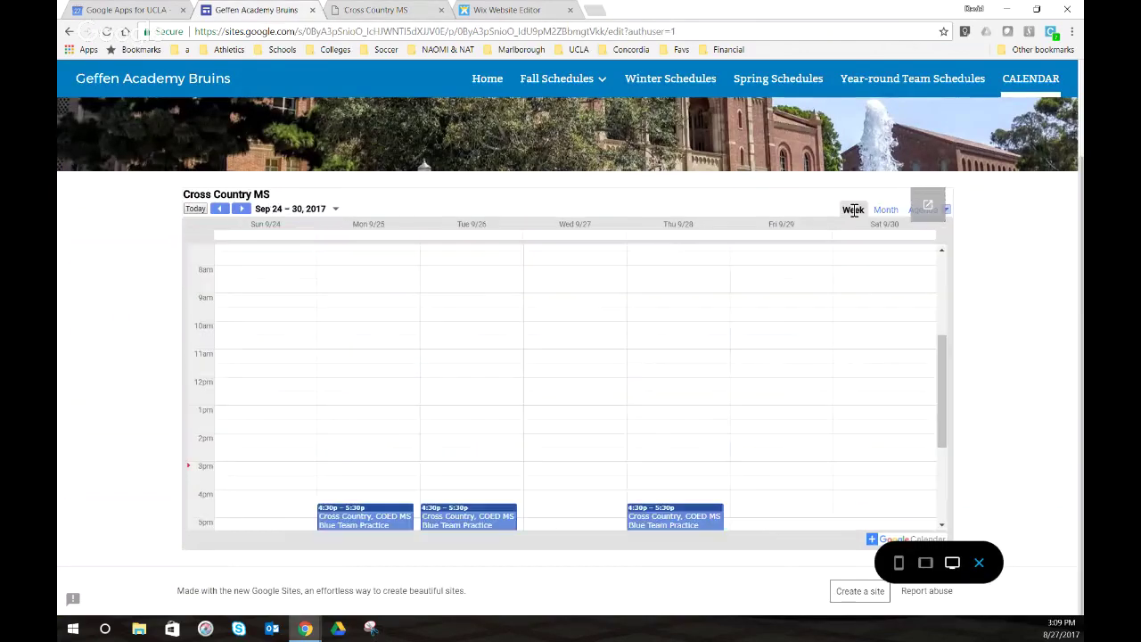